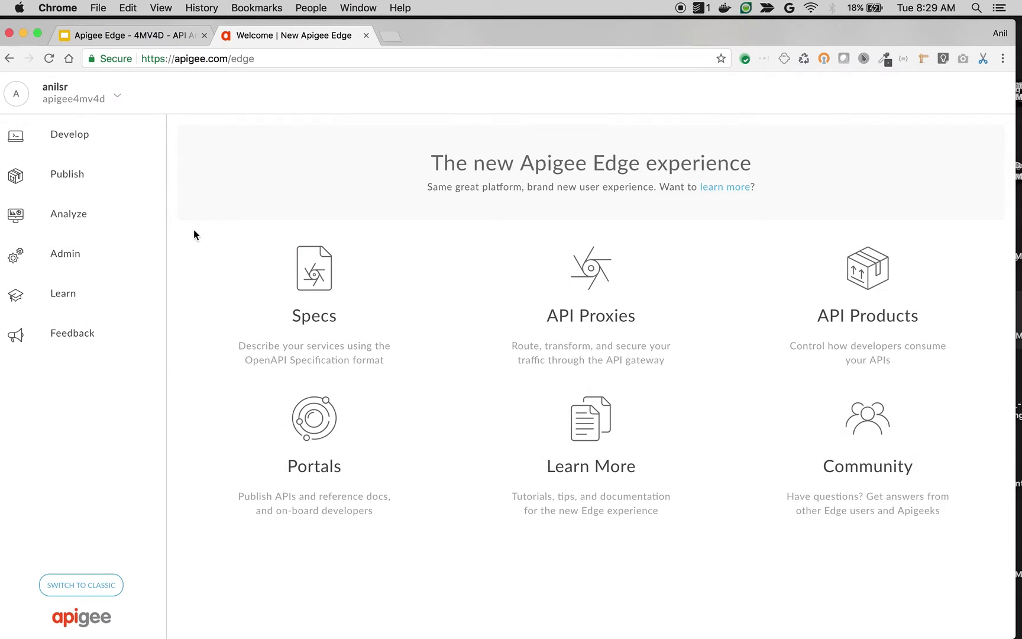
# Start a reverse proxy named analytics-demo at /v1/ax-mock, targeting http httpbin.org
pyautogui.click(585, 343)
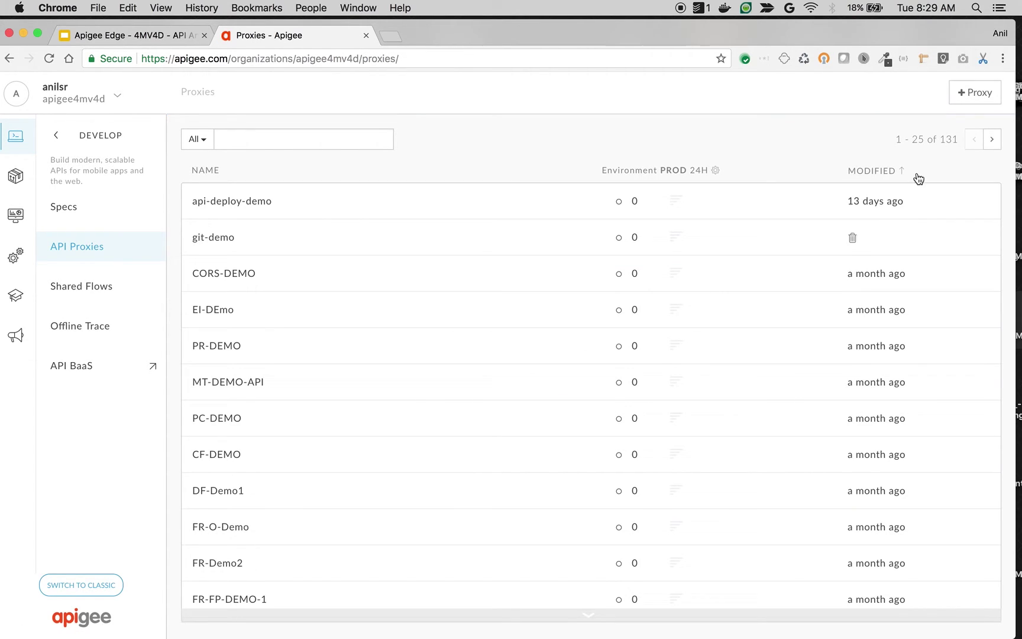
pyautogui.click(974, 93)
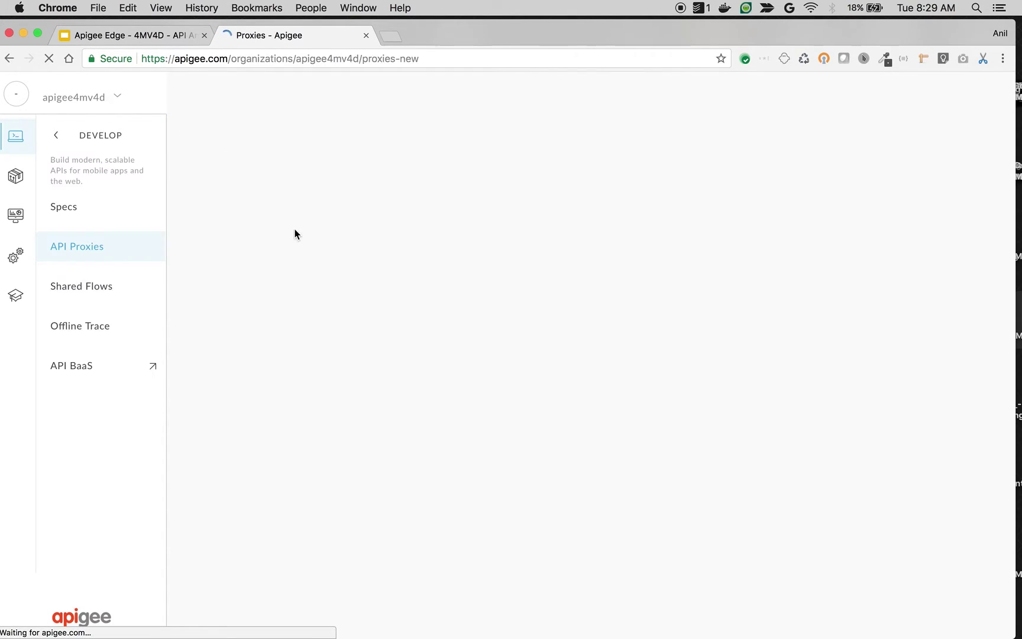
pyautogui.click(955, 514)
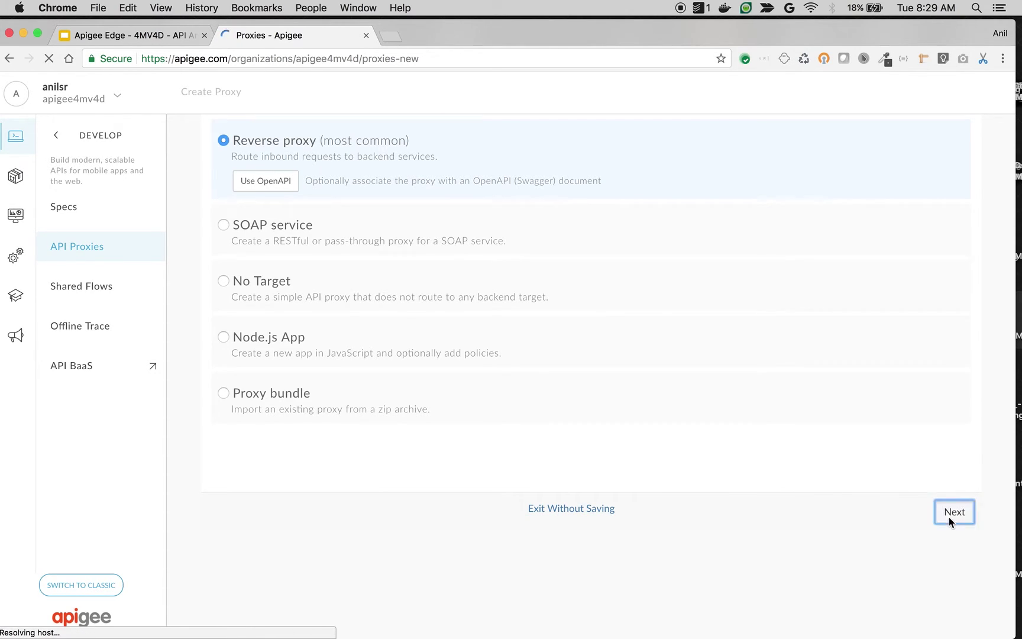
pyautogui.write('analyti')
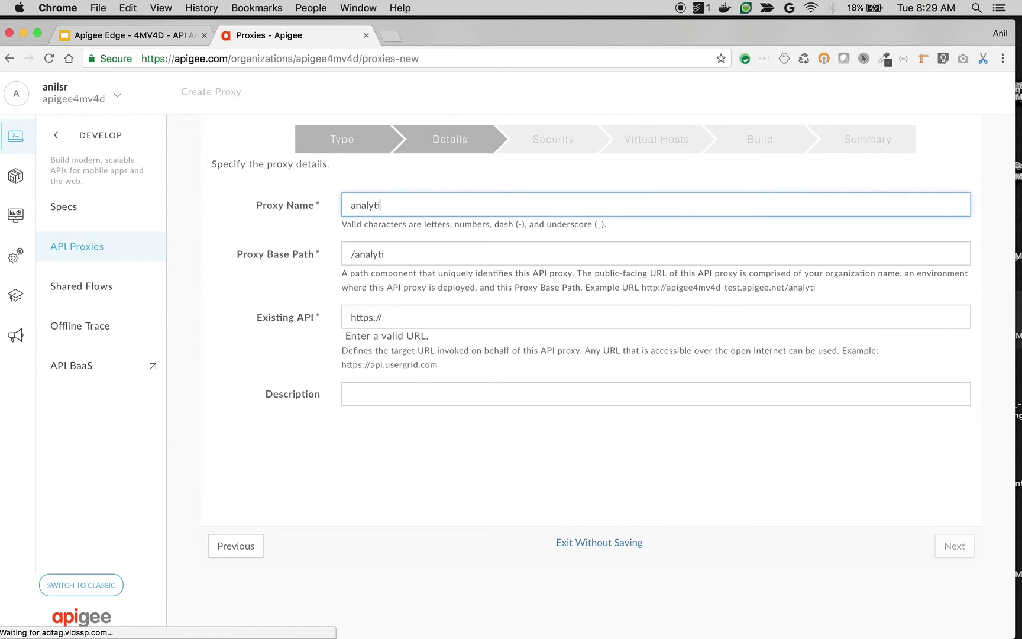
pyautogui.write('cs-demo')
pyautogui.press('Tab')
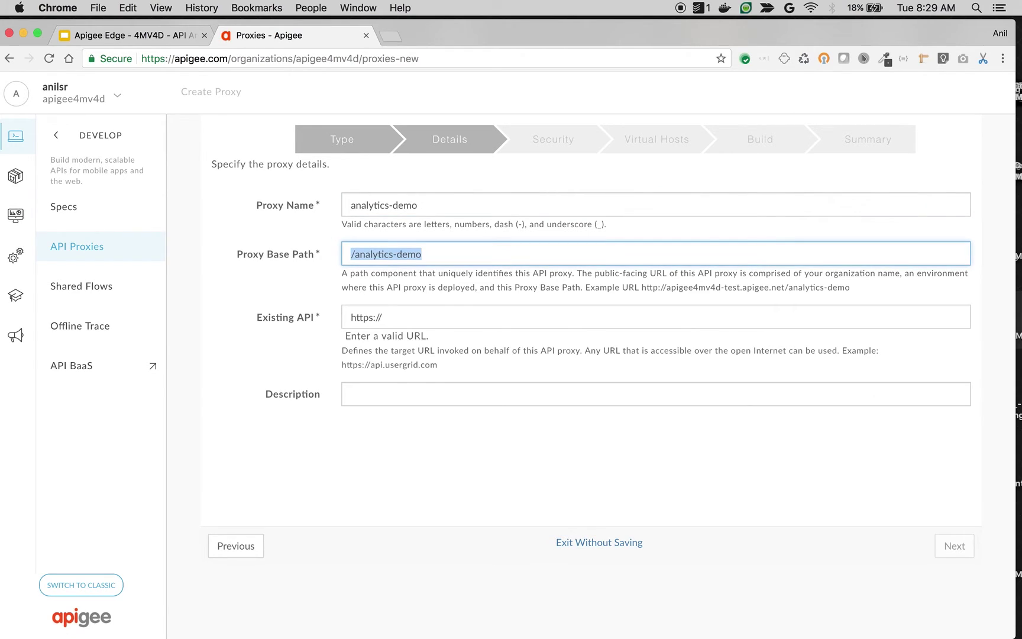
pyautogui.write('/v1/')
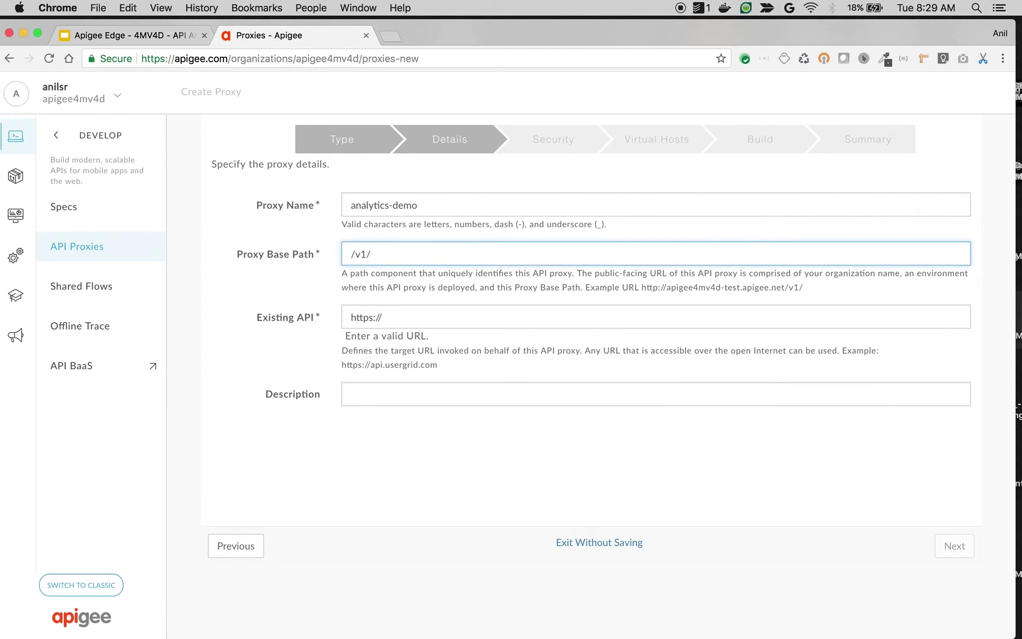
pyautogui.write('ax-mock')
pyautogui.press('Tab')
pyautogui.click(379, 318)
pyautogui.press('BackSpace')
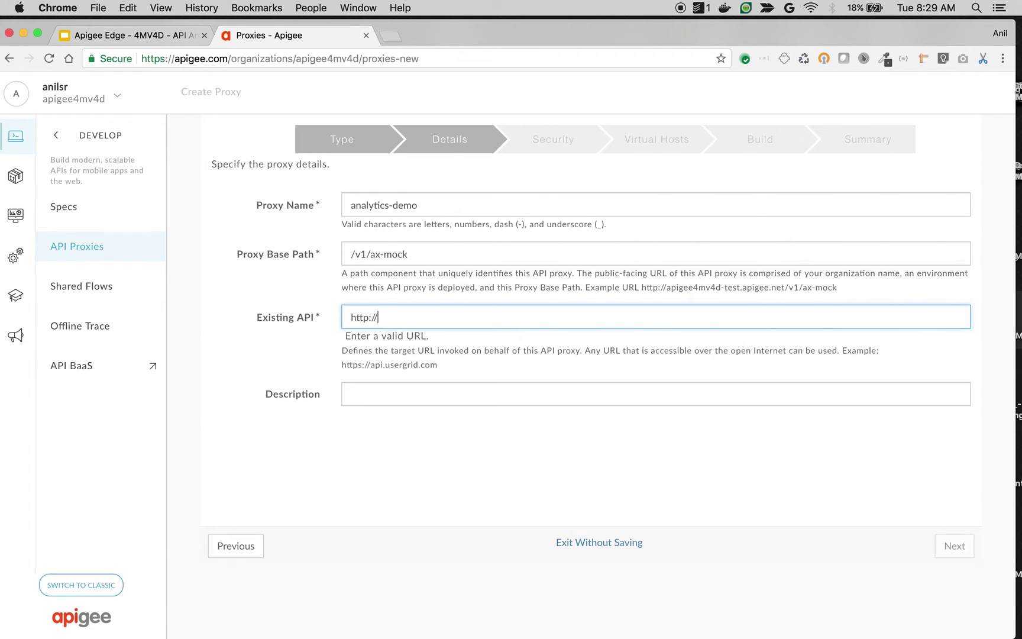
pyautogui.press('Right')
pyautogui.press('Right')
pyautogui.press('Right')
pyautogui.write('httpbin.org')
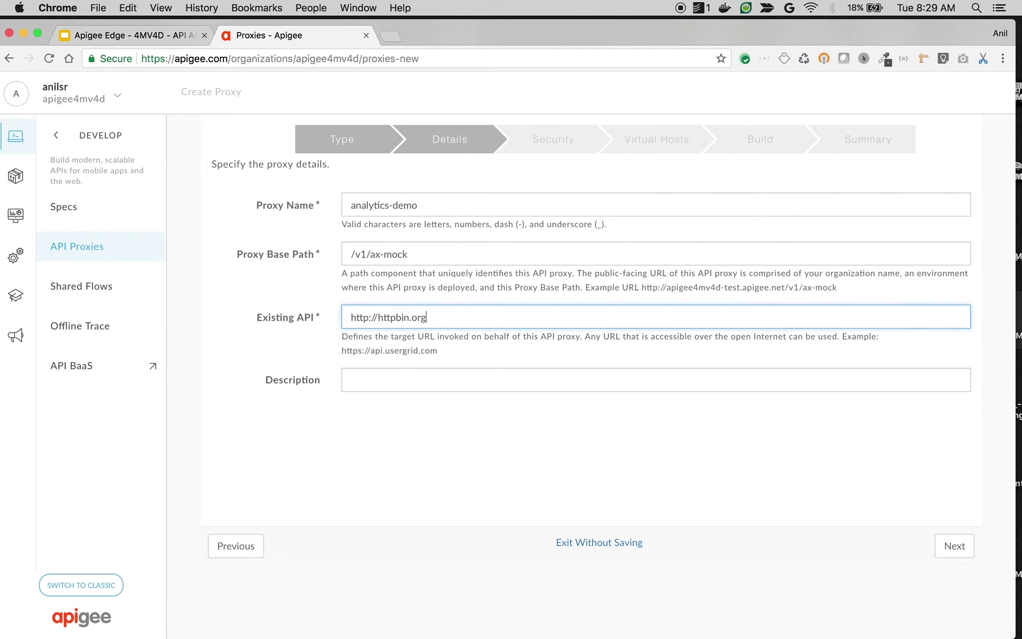
pyautogui.write('/get')
# Choose pass-through authorization, then build and deploy the proxy to test
pyautogui.click(957, 547)
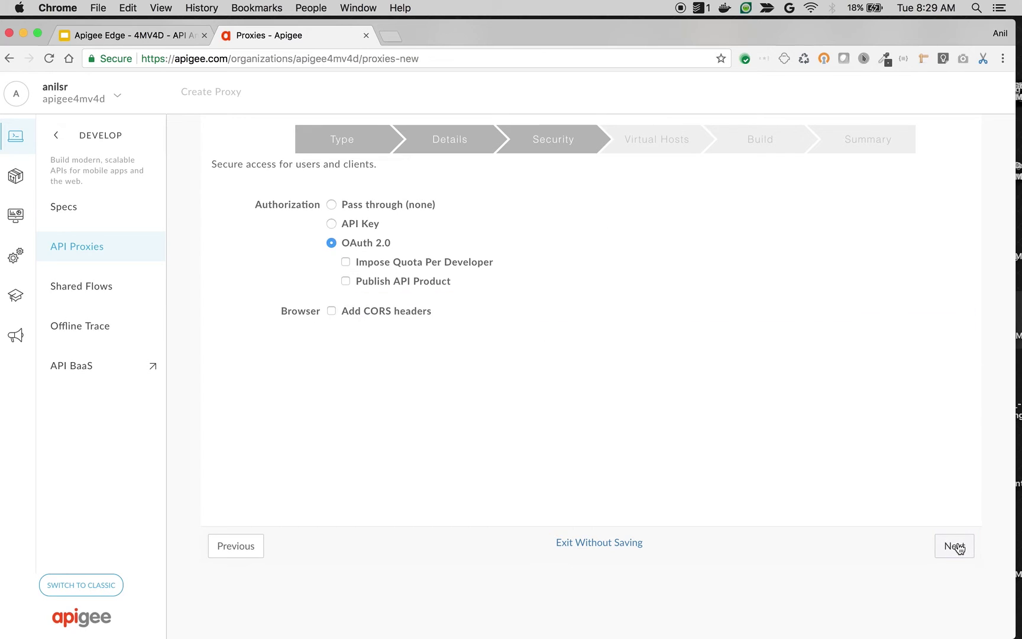
pyautogui.click(405, 207)
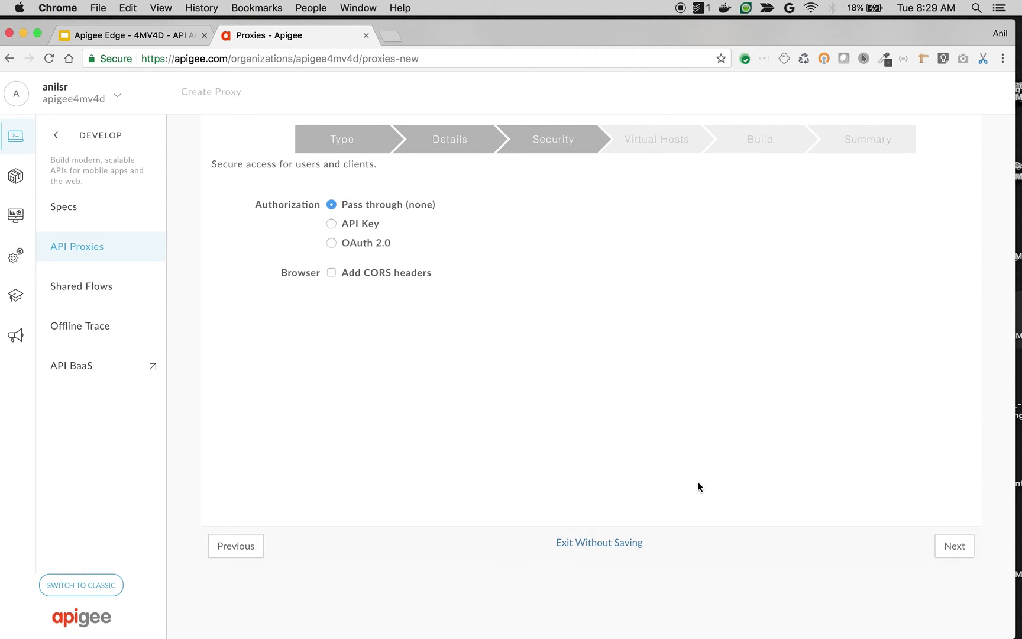
pyautogui.click(953, 547)
pyautogui.click(952, 547)
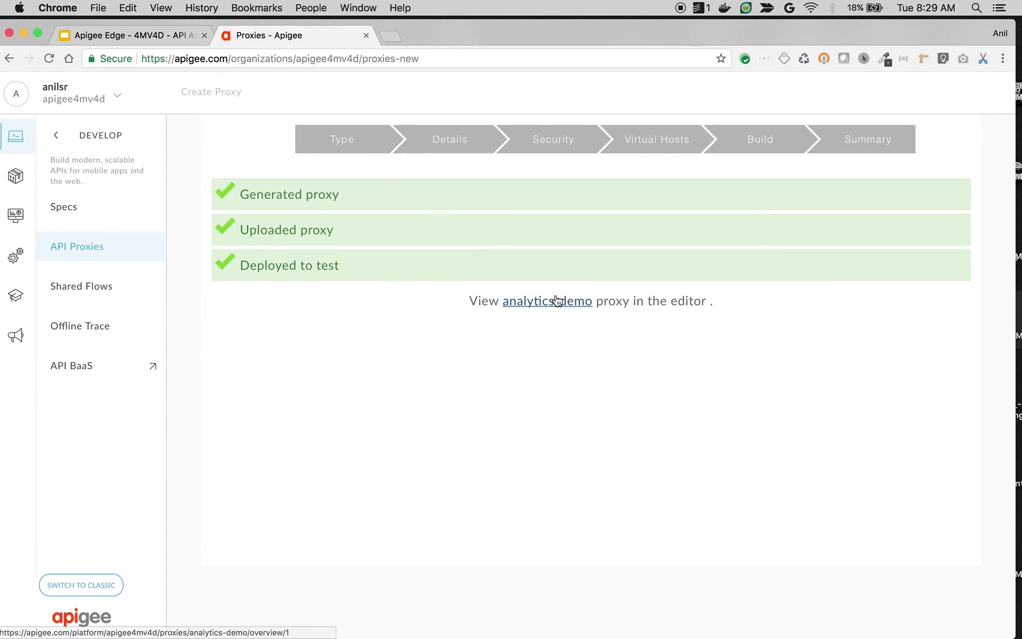
# Start a trace session on the analytics-demo proxy
pyautogui.click(557, 301)
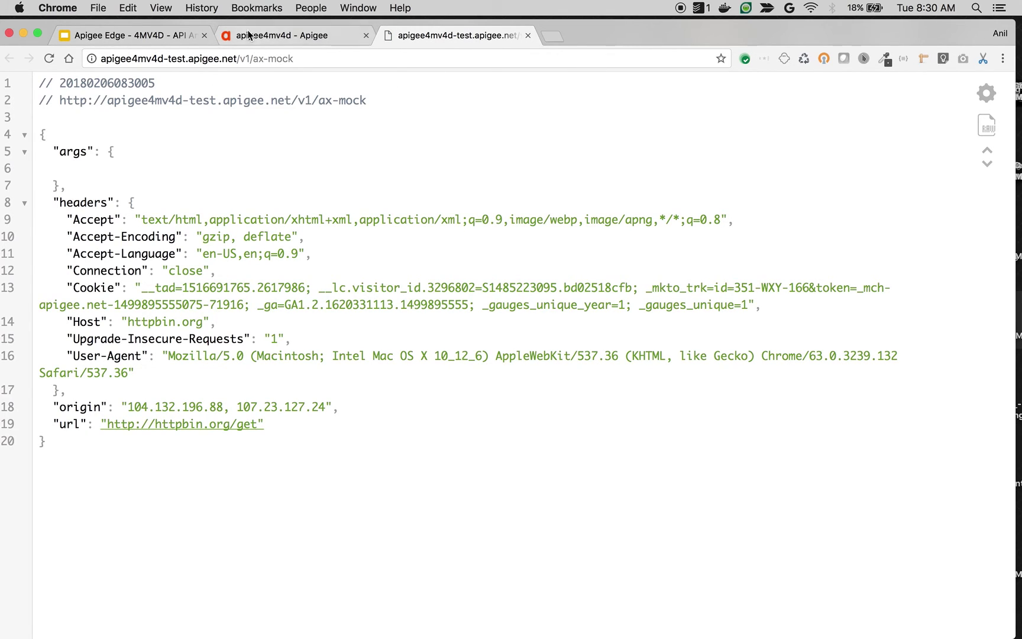
pyautogui.click(282, 35)
pyautogui.click(917, 140)
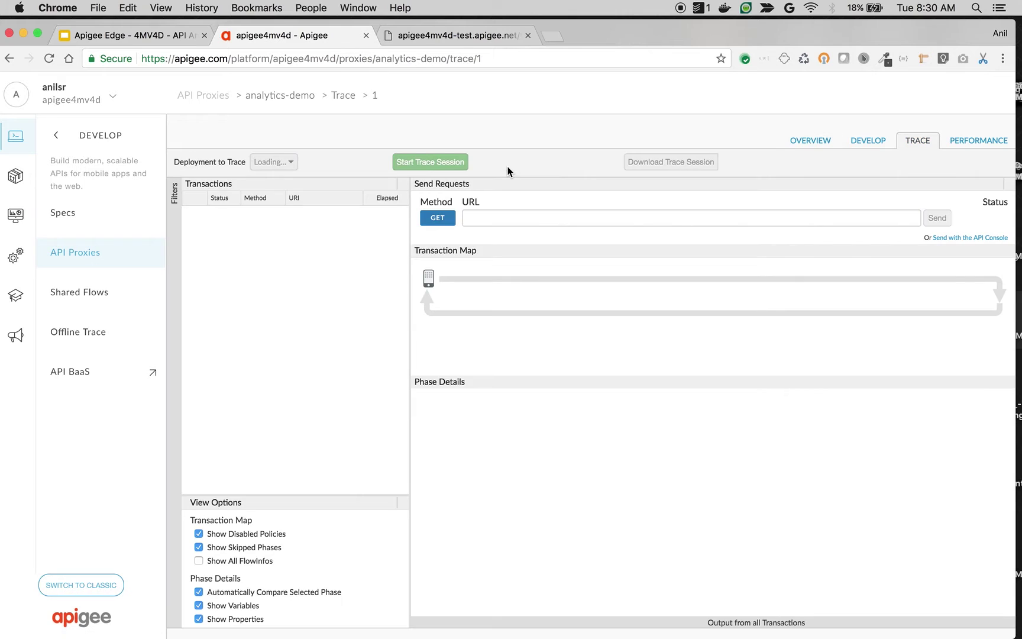
pyautogui.click(432, 162)
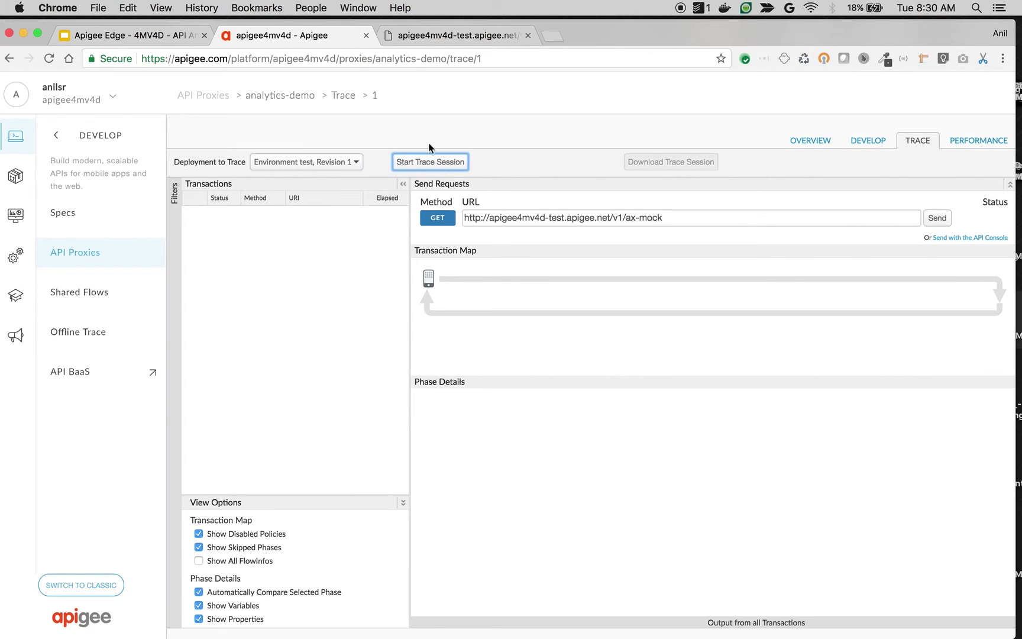
# Send a GET /v1/ax-mock request and inspect its Analytics Data Recorded phase
pyautogui.click(412, 36)
pyautogui.press('super+r')
pyautogui.click(319, 36)
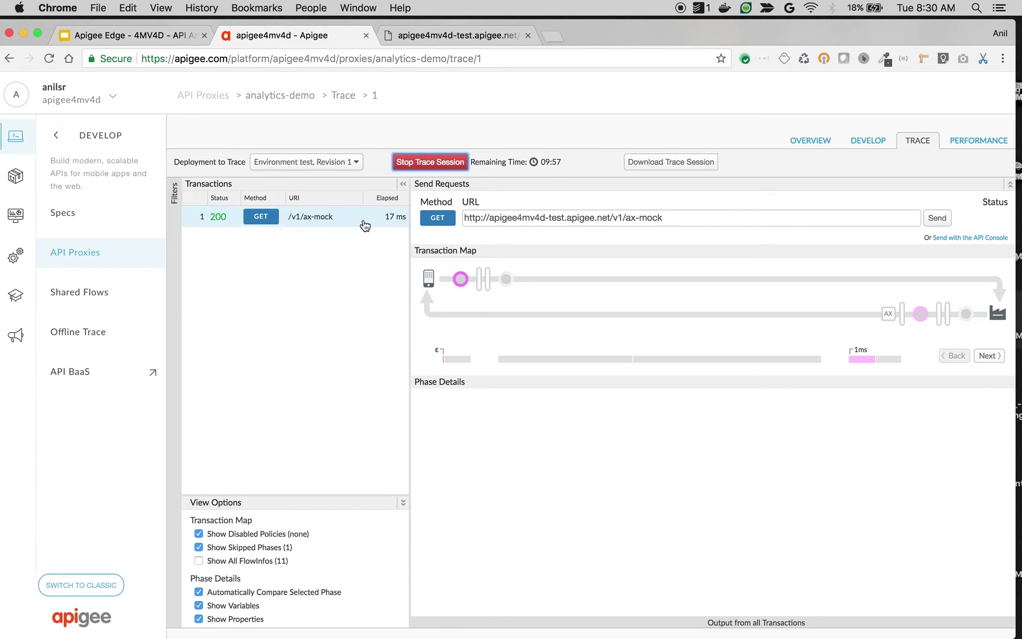
pyautogui.click(895, 320)
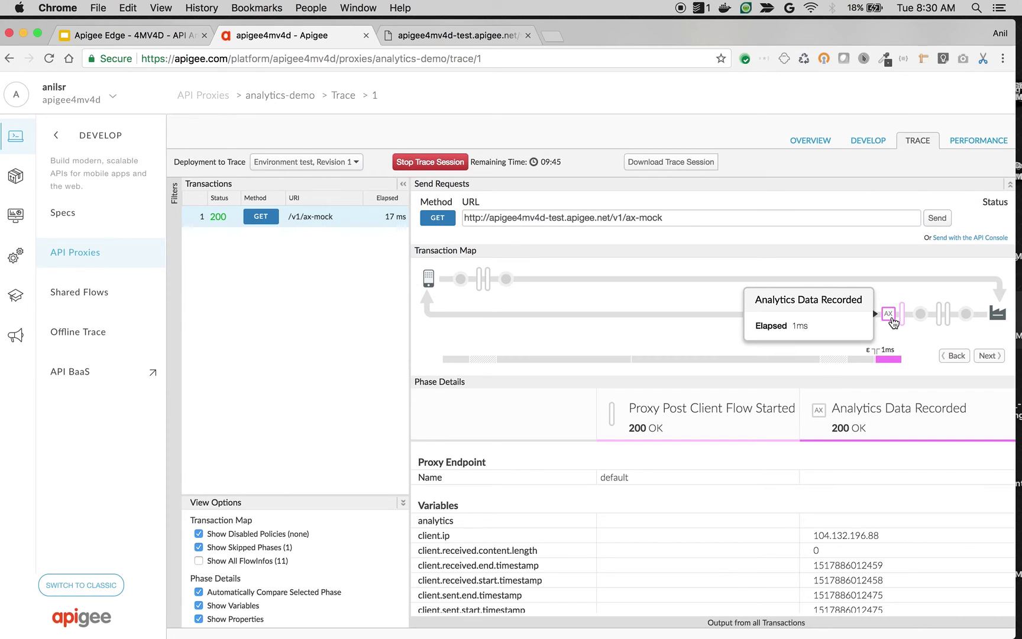
pyautogui.moveTo(15, 216)
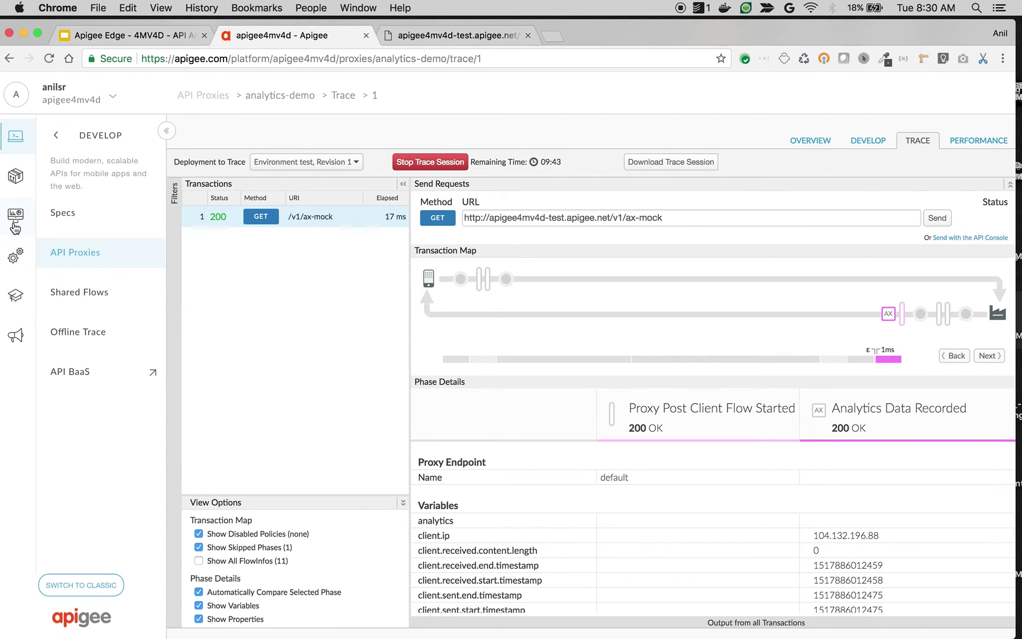
# Show the API Proxy Performance dashboard for the past week in the test environment
pyautogui.click(16, 228)
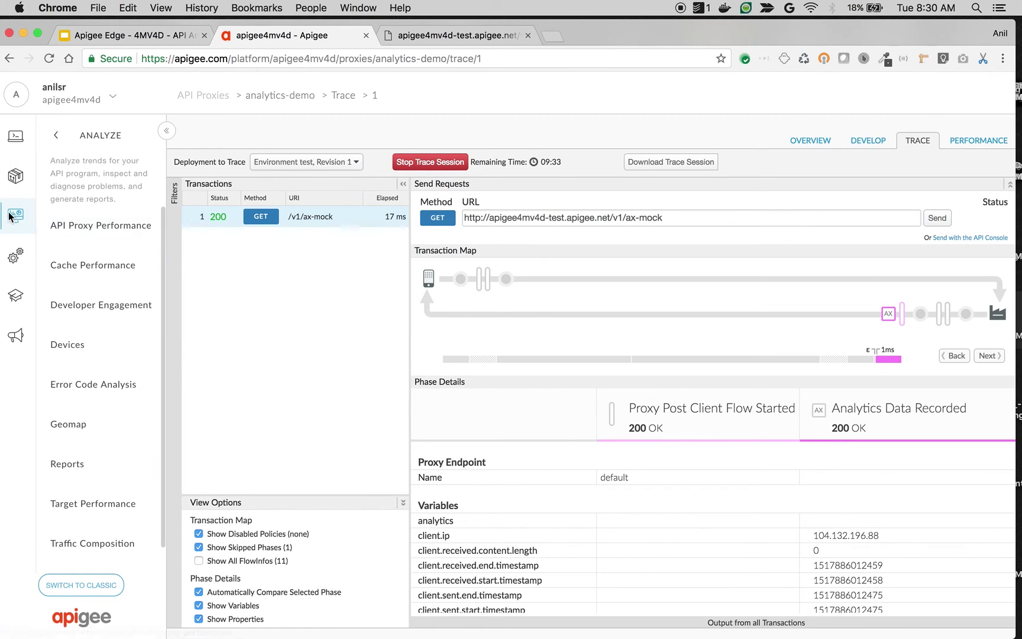
pyautogui.click(90, 231)
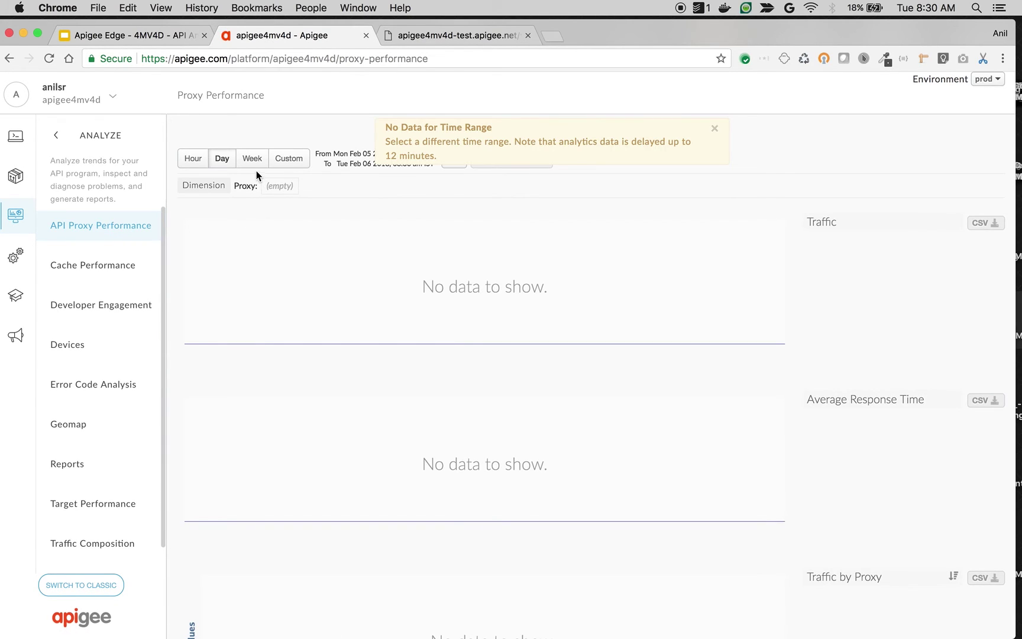
pyautogui.click(253, 159)
pyautogui.click(677, 136)
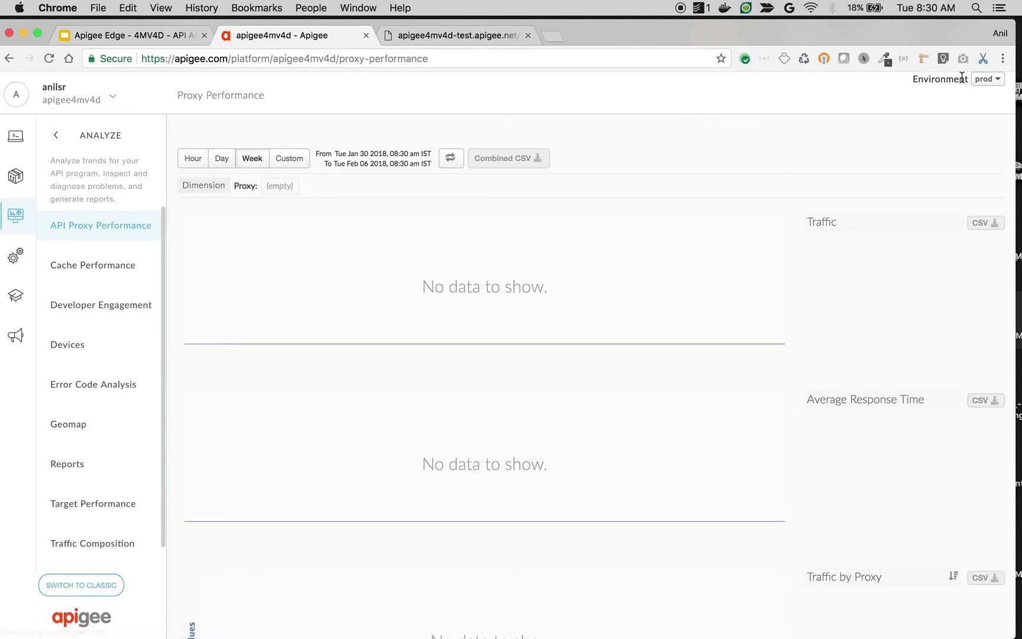
pyautogui.click(988, 79)
pyautogui.click(982, 115)
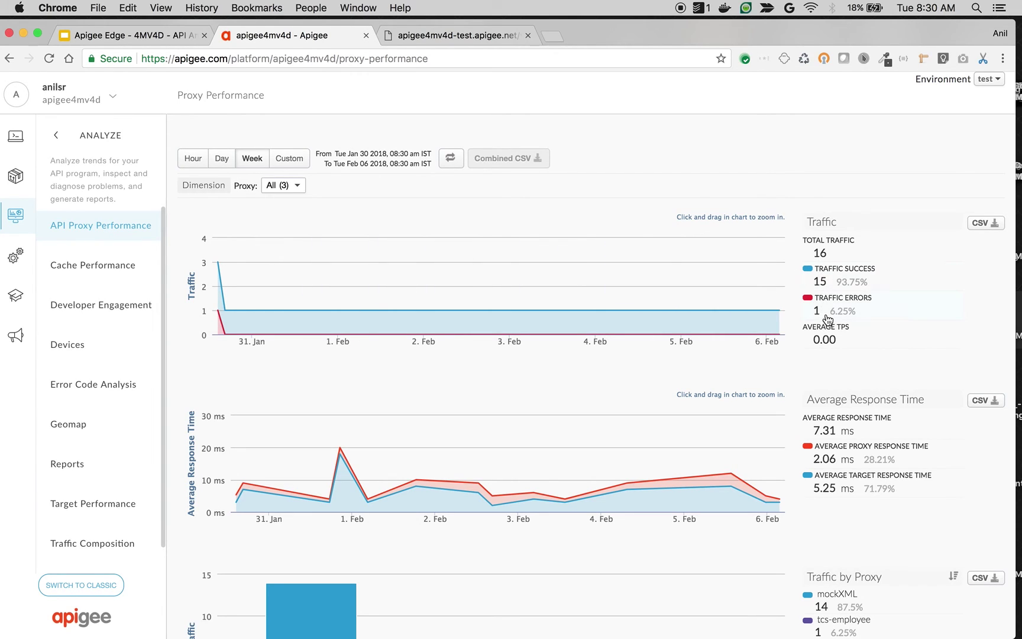
pyautogui.scroll(-5, 825, 356)
pyautogui.scroll(-3, 824, 356)
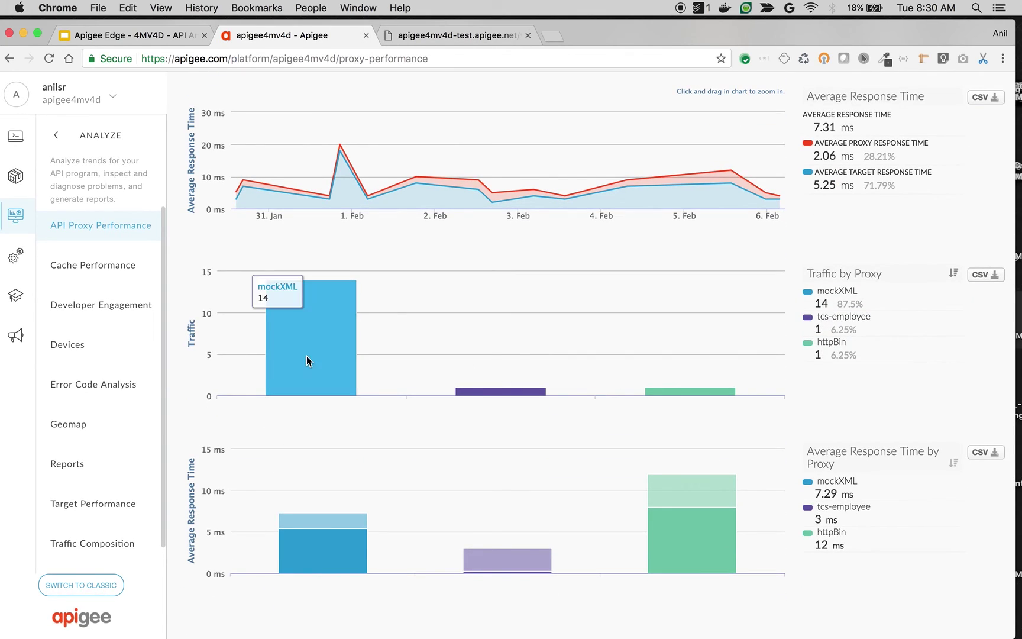
pyautogui.moveTo(15, 216)
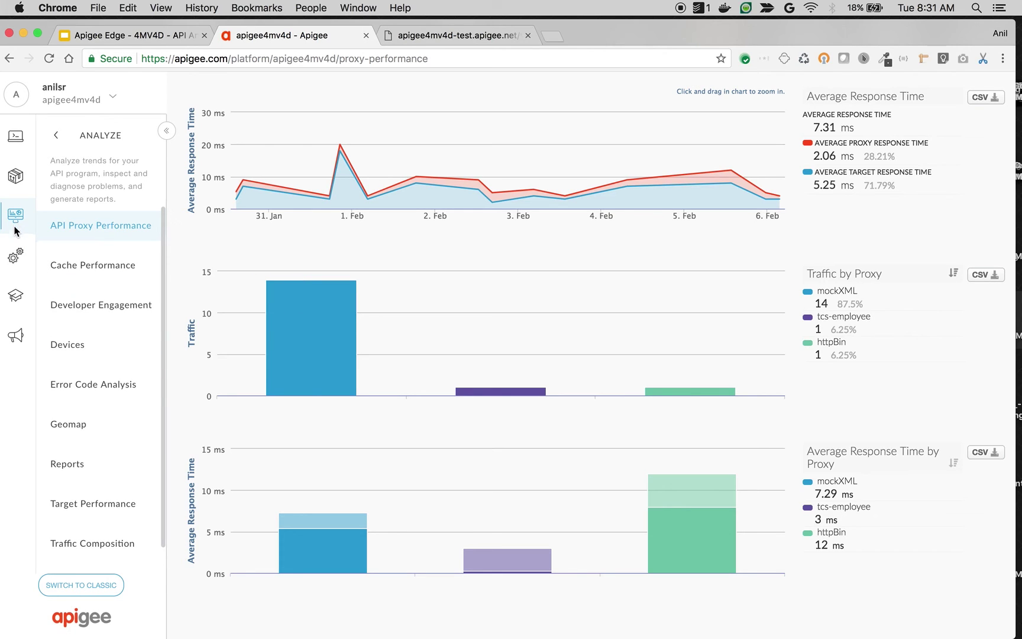
pyautogui.scroll(-1, 102, 301)
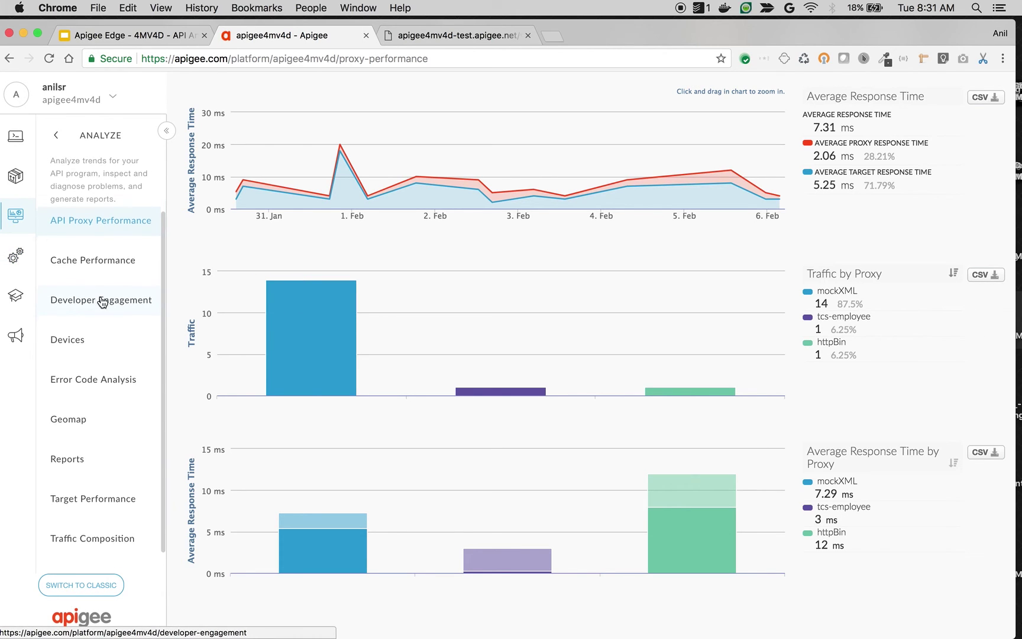
# Start a new custom report and browse its Metric and Dimension dropdown lists
pyautogui.click(86, 471)
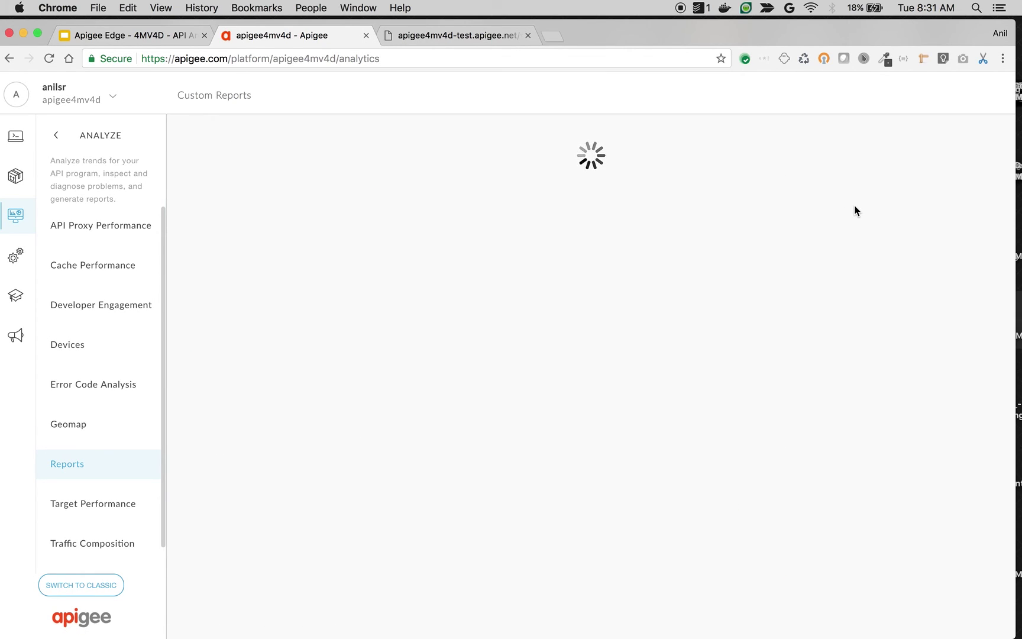
pyautogui.click(965, 171)
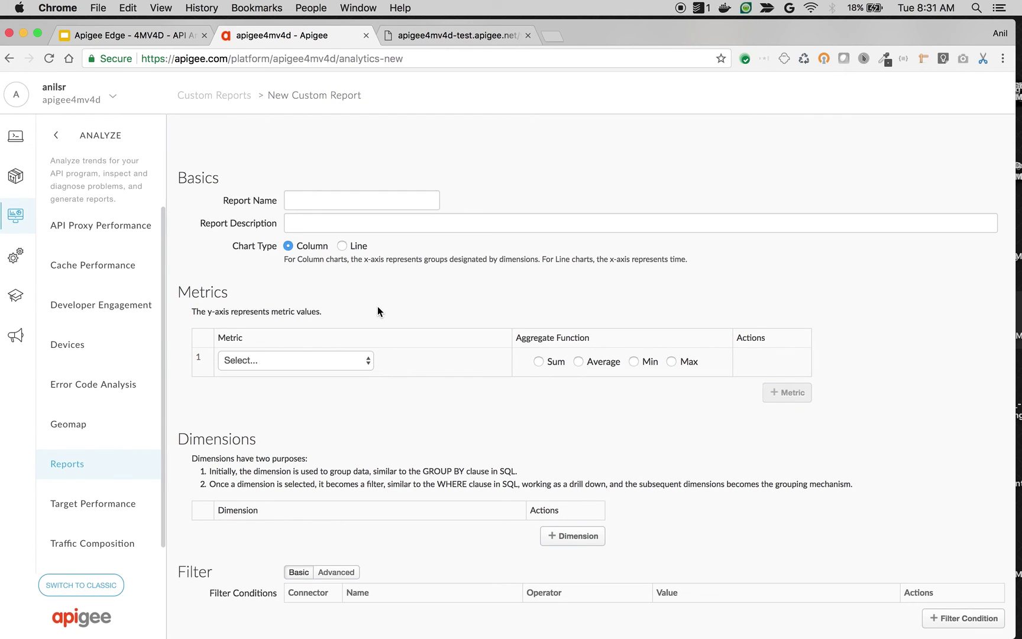
pyautogui.click(265, 359)
pyautogui.click(452, 356)
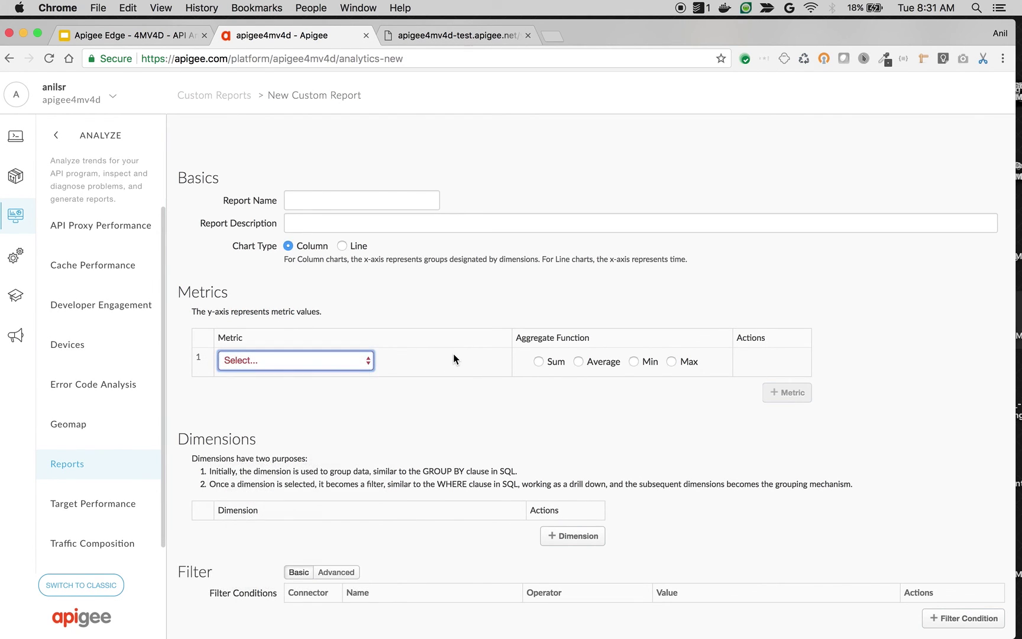
pyautogui.scroll(-3, 480, 375)
pyautogui.click(276, 444)
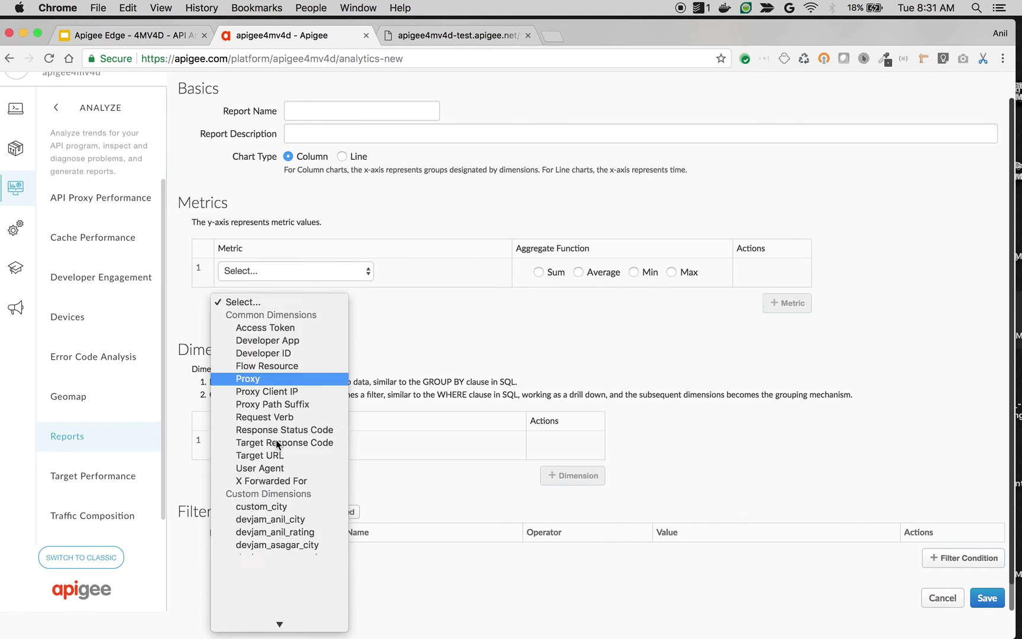
pyautogui.scroll(-5, 275, 440)
pyautogui.scroll(-3, 276, 442)
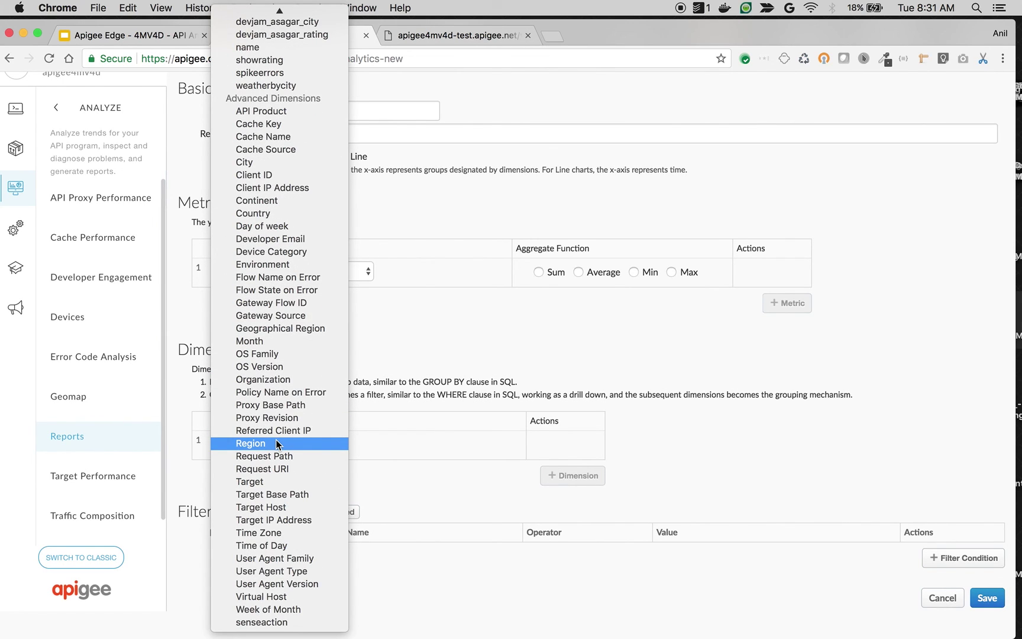